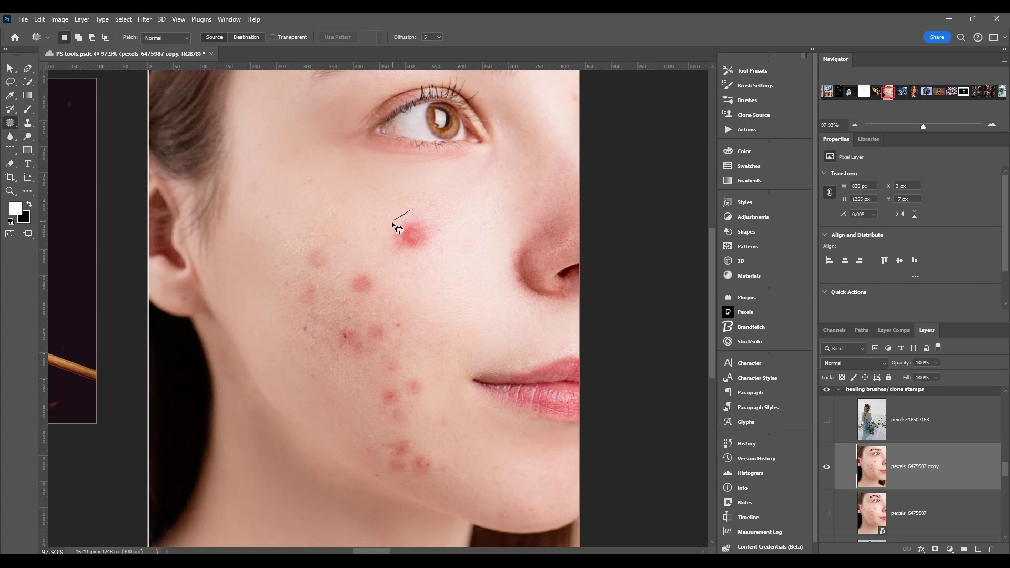
- Patch the large red cheek blemish beside the nose with clear skin and deselect the area
mouse_move(431, 258)
left_mouse_down()
mouse_move(426, 212)
mouse_move(413, 232)
mouse_move(397, 232)
mouse_move(357, 204)
mouse_move(285, 253)
mouse_move(269, 219)
mouse_move(277, 190)
mouse_move(302, 210)
mouse_move(287, 154)
mouse_move(296, 150)
mouse_move(432, 261)
mouse_move(443, 290)
left_mouse_up()
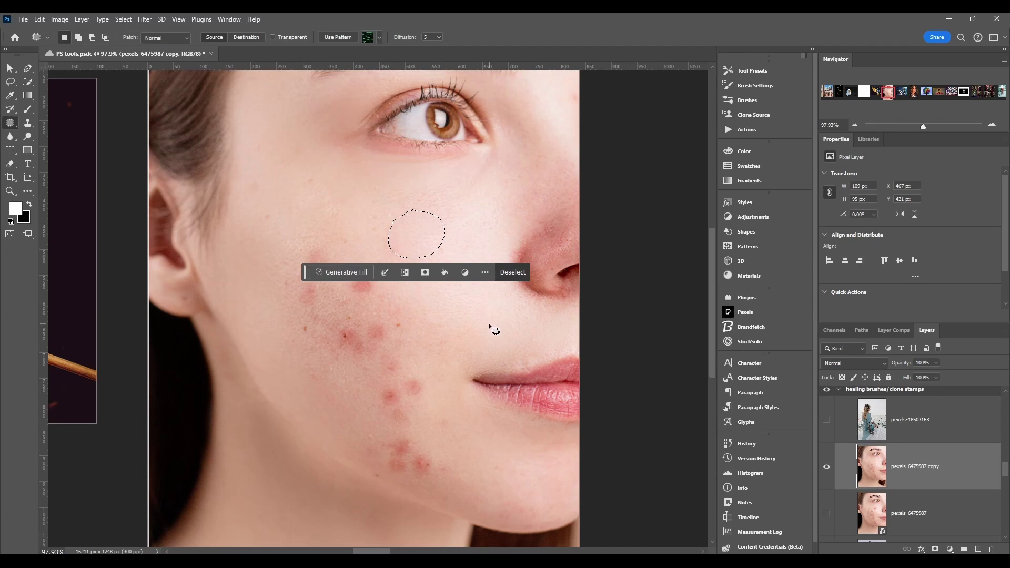
left_click(513, 276)
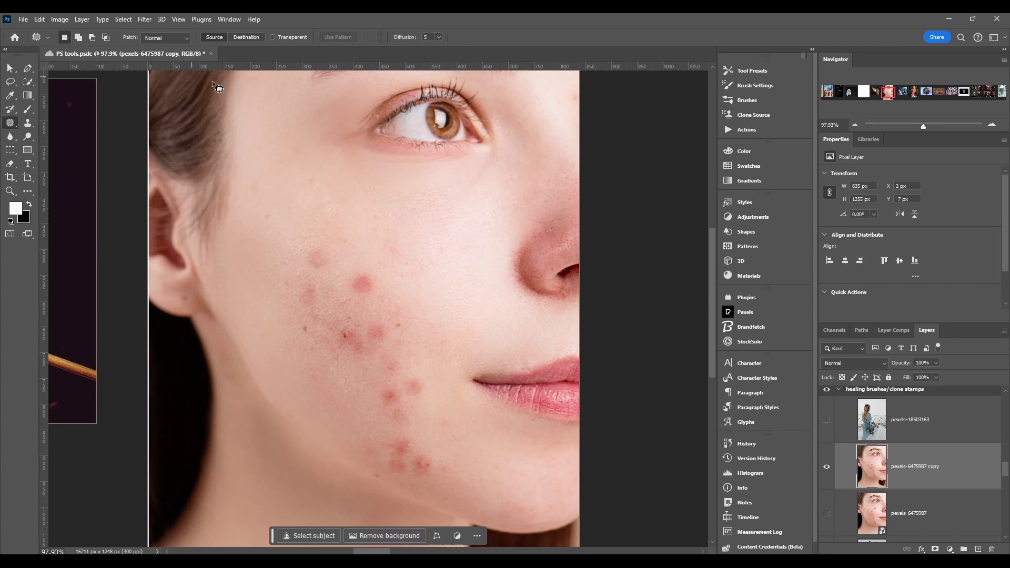
- Select the large cheek blemish, move its pixels toward the temple, and undo the move
left_click_drag(413, 211, 415, 211)
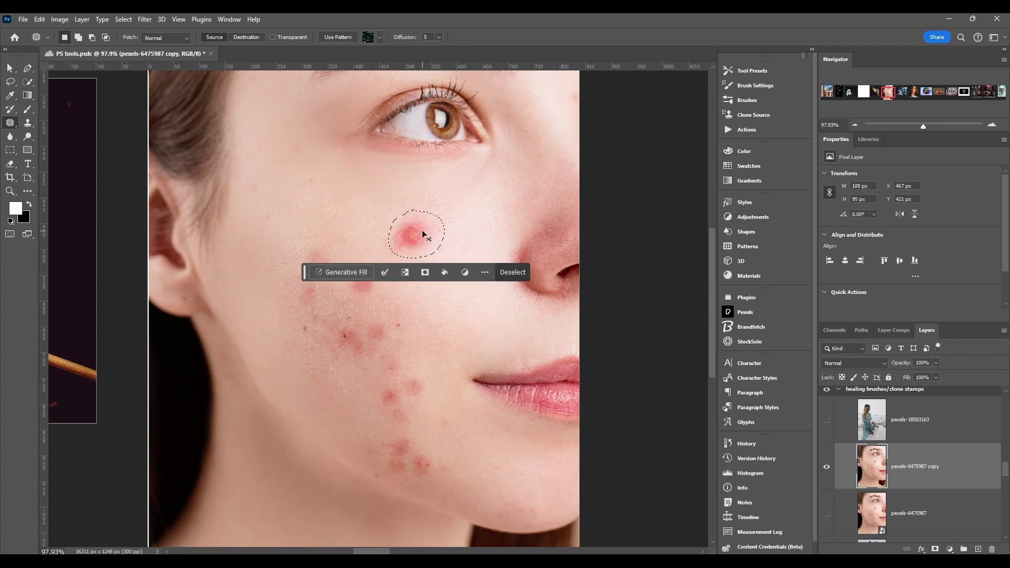
left_click_drag(426, 240, 297, 197)
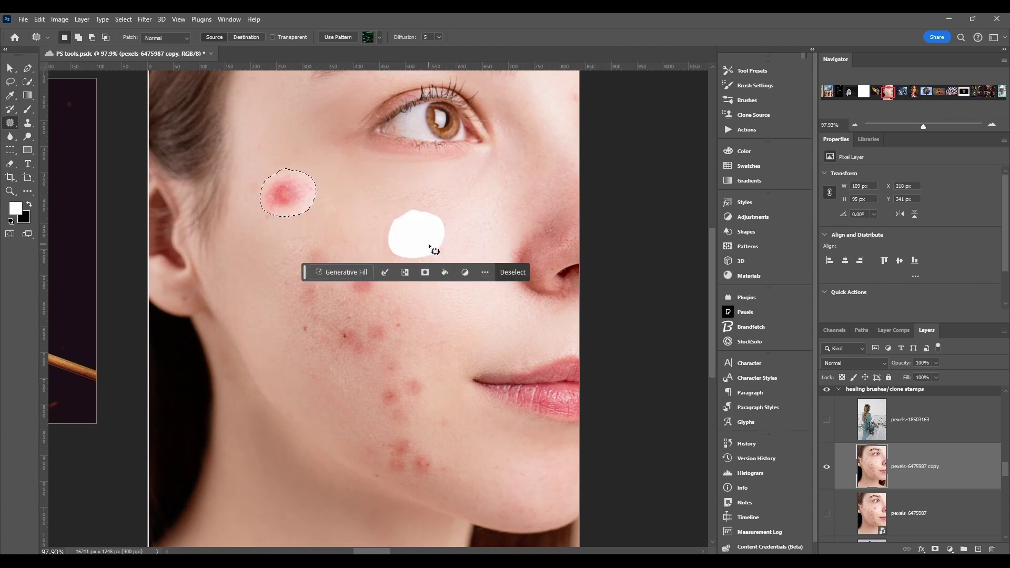
key("ctrl+z")
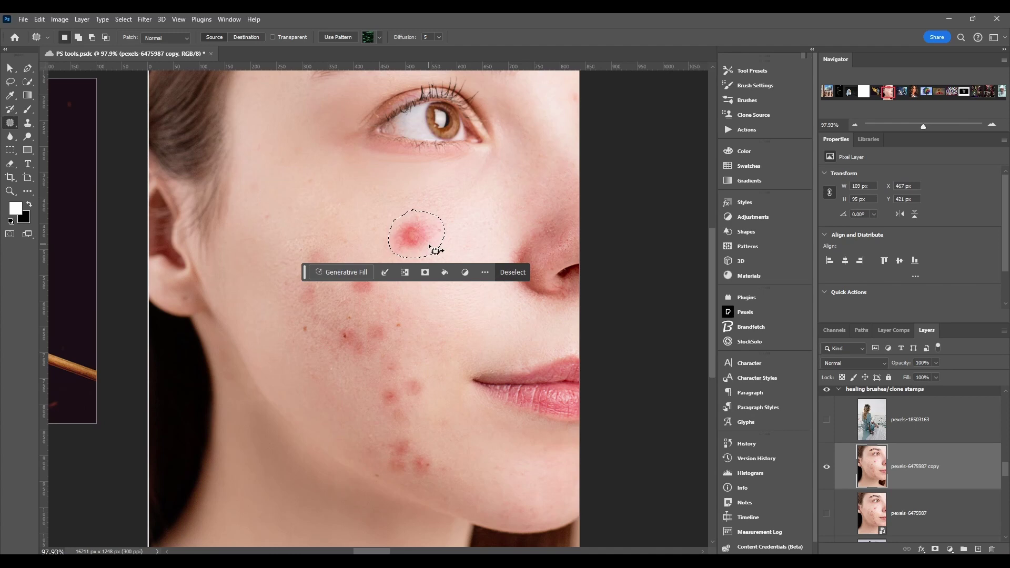
- Subtract the upper-right part from the large blemish's selection and check the presets for the current tool
key("alt")
mouse_move(418, 199)
left_mouse_down()
mouse_move(425, 238)
mouse_move(455, 241)
mouse_move(456, 223)
mouse_move(419, 199)
mouse_move(398, 249)
mouse_move(434, 244)
mouse_move(436, 224)
mouse_move(459, 269)
mouse_move(398, 300)
mouse_move(347, 220)
mouse_move(382, 193)
mouse_move(423, 197)
mouse_move(427, 221)
left_mouse_up()
key("alt")
left_click(50, 39)
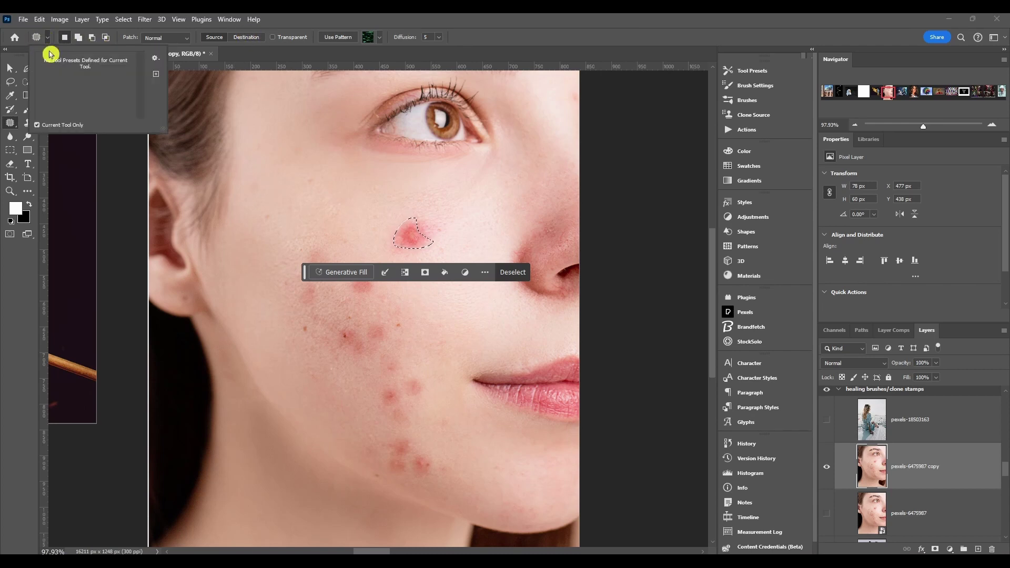
left_click(50, 40)
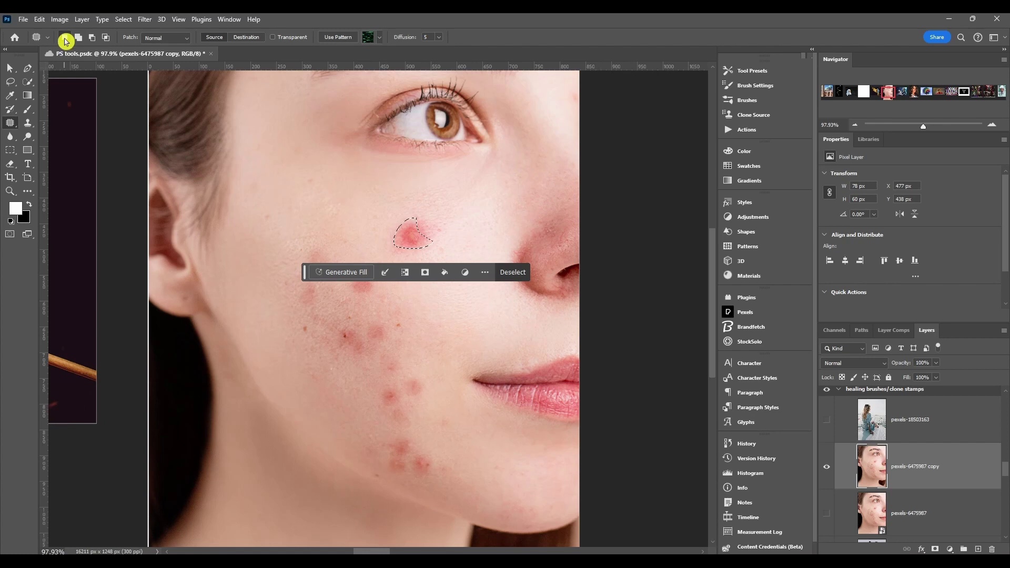
- Draw a new selection around the large blemish and add the two smaller blemishes below it to the selection
mouse_move(295, 160)
left_mouse_down()
mouse_move(304, 197)
mouse_move(299, 159)
left_mouse_up()
mouse_move(405, 205)
left_mouse_down()
mouse_move(398, 233)
mouse_move(404, 202)
mouse_move(390, 224)
mouse_move(393, 252)
mouse_move(439, 246)
mouse_move(411, 214)
left_mouse_up()
left_click(82, 40)
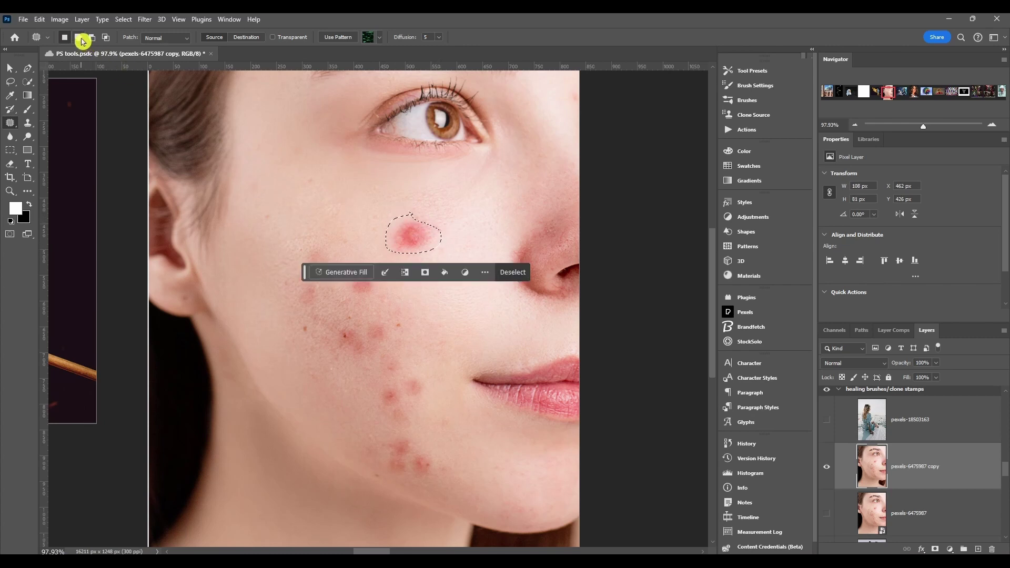
left_click(83, 40)
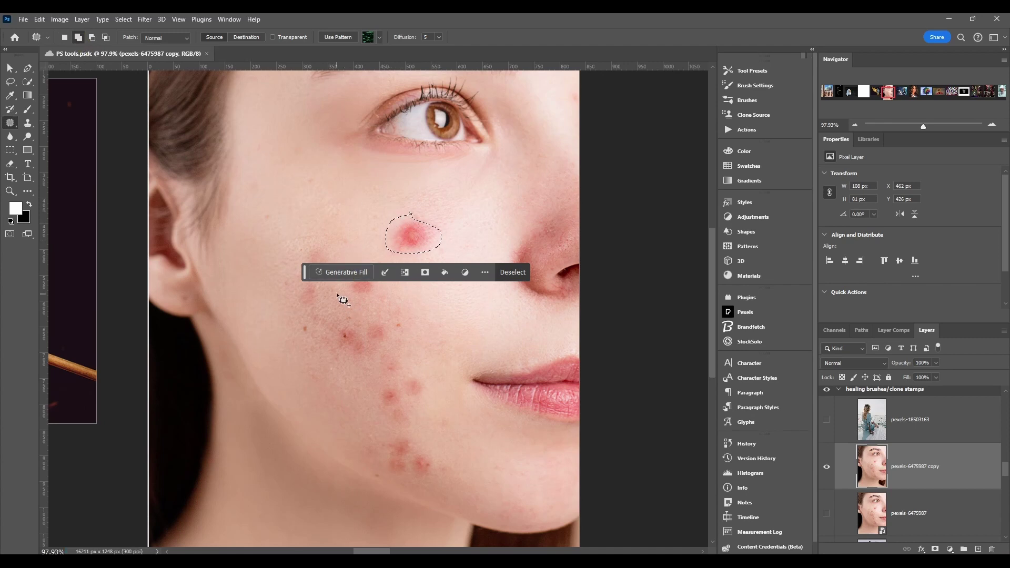
left_click_drag(305, 273, 264, 476)
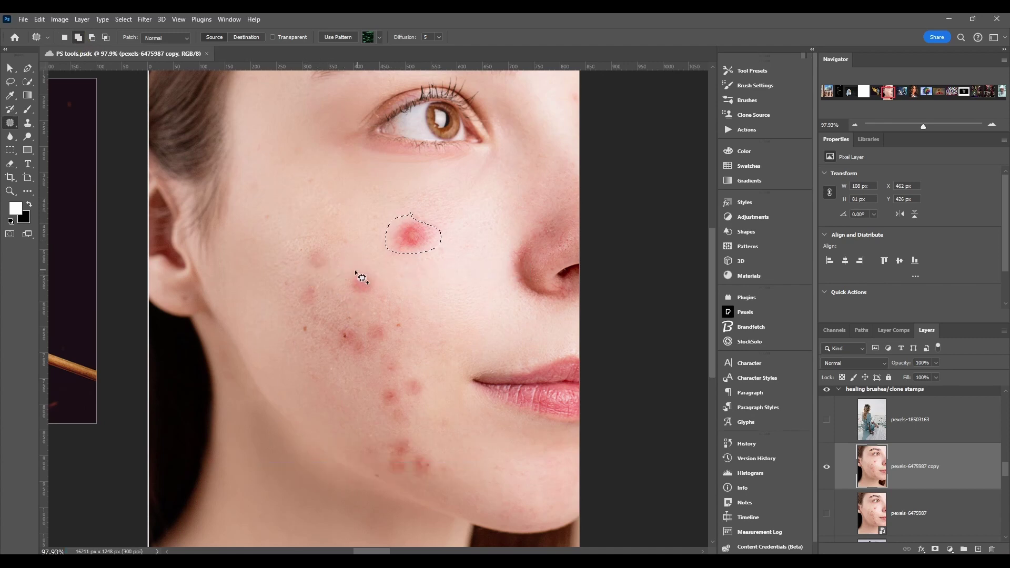
mouse_move(355, 271)
left_mouse_down()
mouse_move(369, 301)
mouse_move(377, 286)
mouse_move(363, 272)
mouse_move(312, 263)
mouse_move(337, 264)
left_mouse_up()
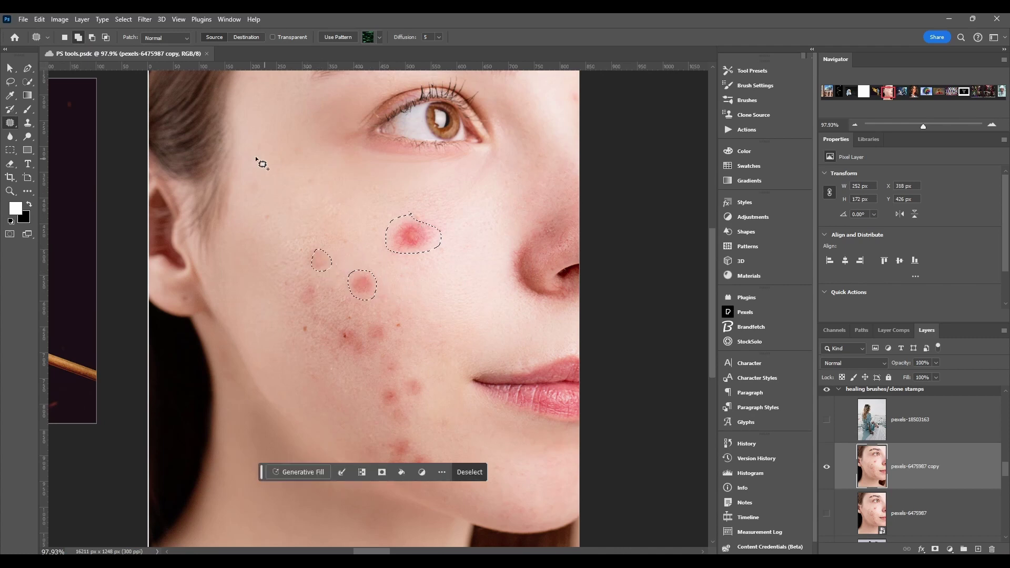
- Subtract the leftmost small blemish and part of the middle blemish's edge from the selection
left_click(97, 39)
mouse_move(327, 251)
left_mouse_down()
mouse_move(316, 254)
mouse_move(320, 282)
mouse_move(332, 248)
mouse_move(318, 254)
left_mouse_up()
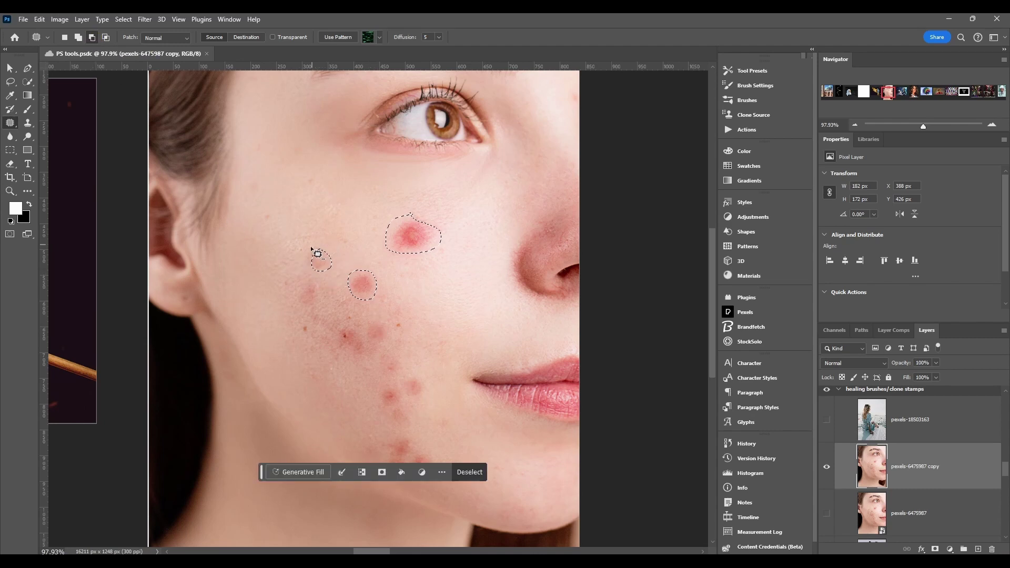
mouse_move(387, 281)
left_mouse_down()
mouse_move(353, 299)
mouse_move(365, 308)
mouse_move(384, 282)
left_mouse_up()
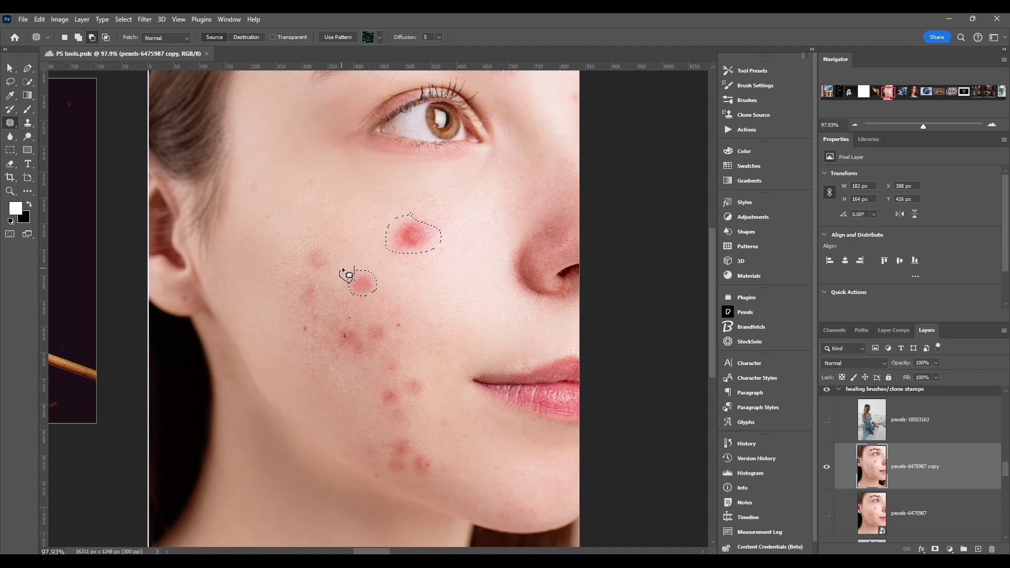
- Intersect the selection with a loop over the large blemish's lower-left part, and draw another intersecting outline beside it
left_click(108, 38)
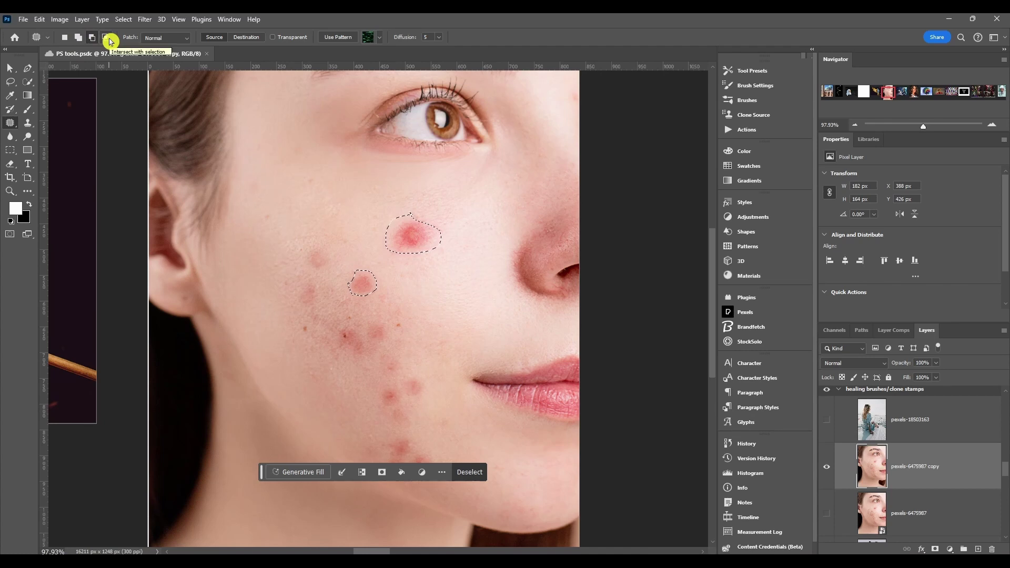
left_click(108, 38)
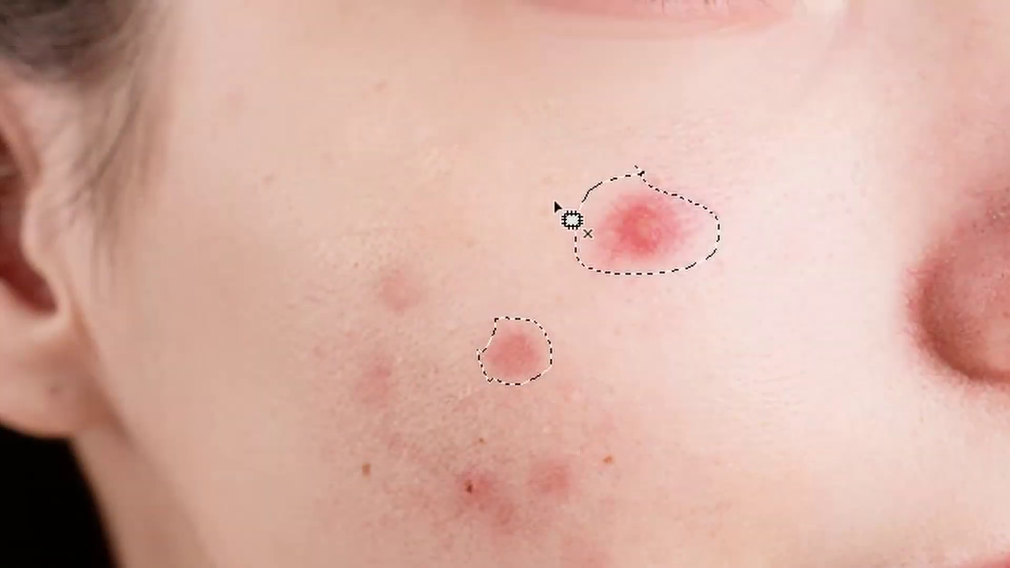
left_click_drag(373, 222, 394, 227)
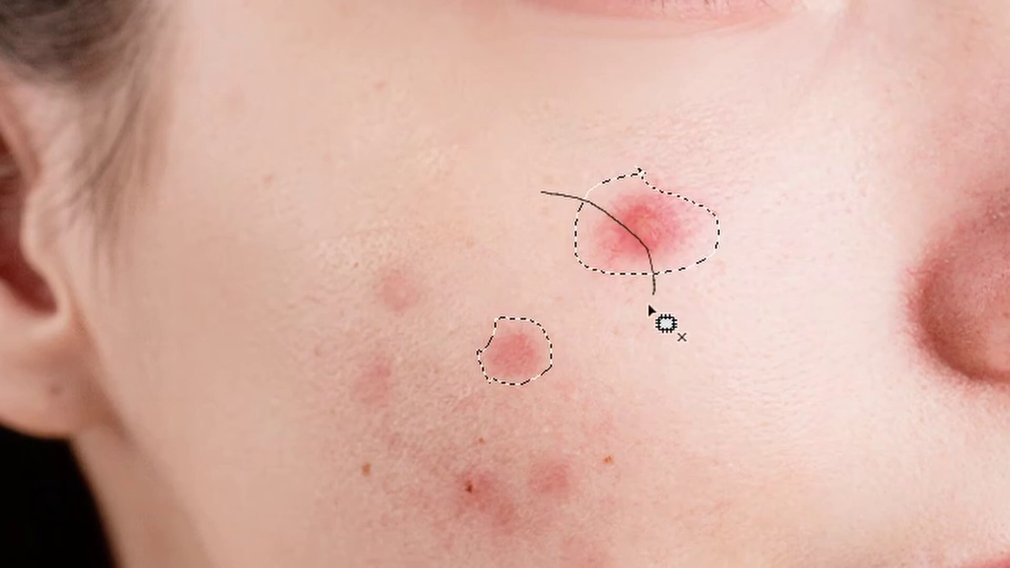
mouse_move(649, 306)
left_mouse_down()
mouse_move(535, 300)
mouse_move(526, 212)
mouse_move(549, 196)
left_mouse_up()
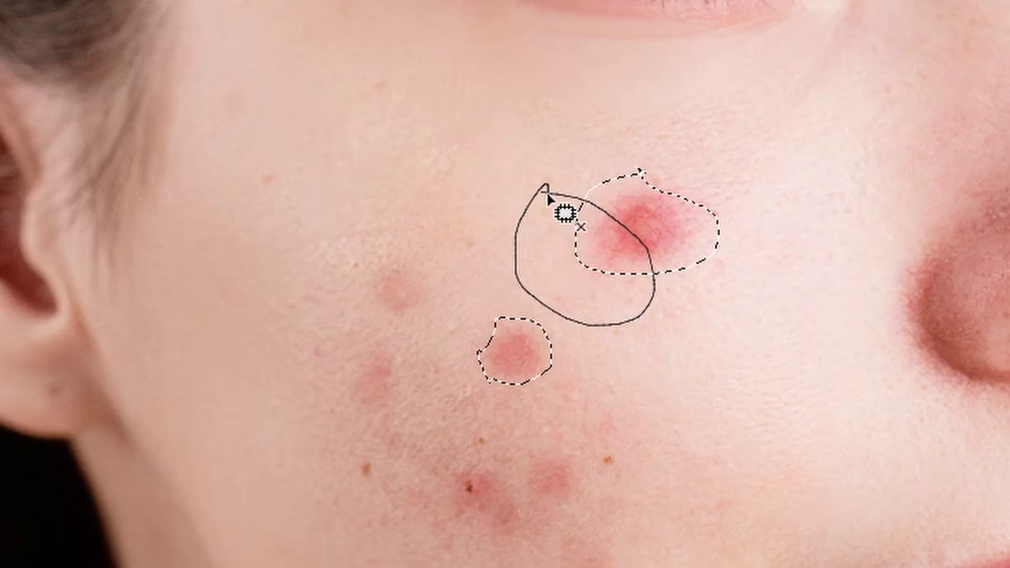
left_click_drag(547, 196, 545, 195)
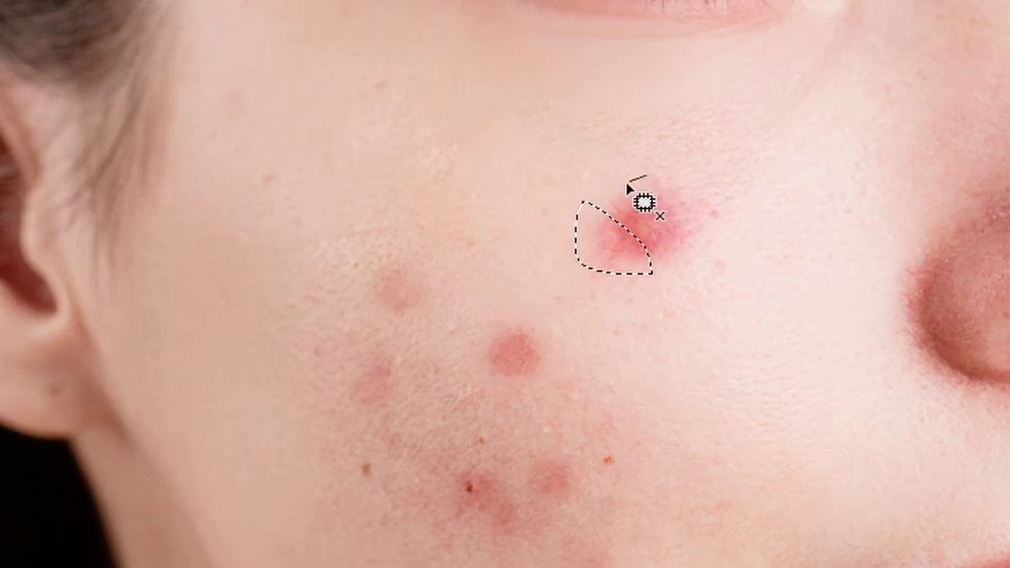
mouse_move(626, 183)
left_mouse_down()
mouse_move(607, 240)
mouse_move(638, 252)
mouse_move(669, 192)
mouse_move(643, 176)
left_mouse_up()
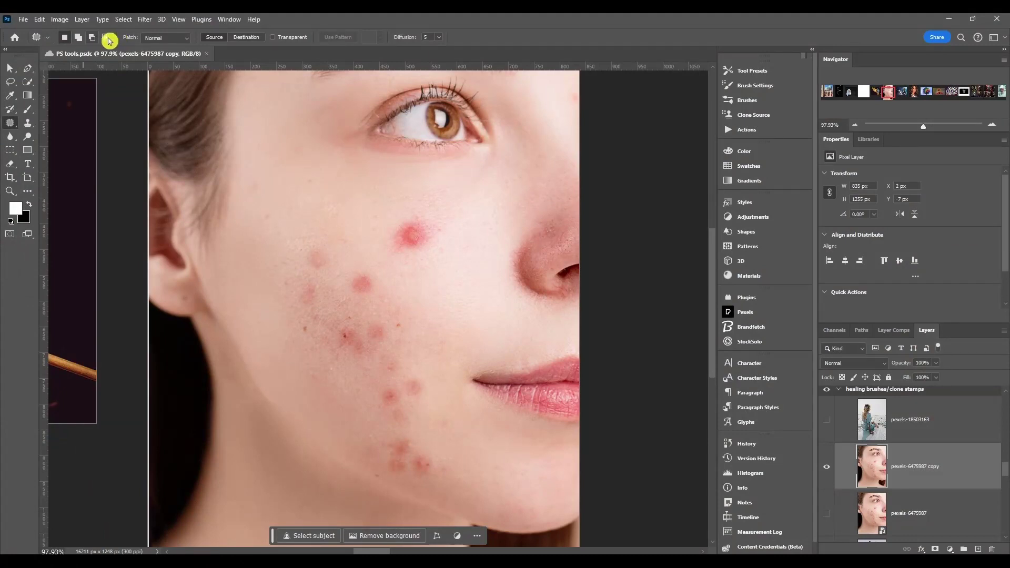
- Switch the patch mode to Content-Aware to view its options and return it to Normal
left_click(150, 41)
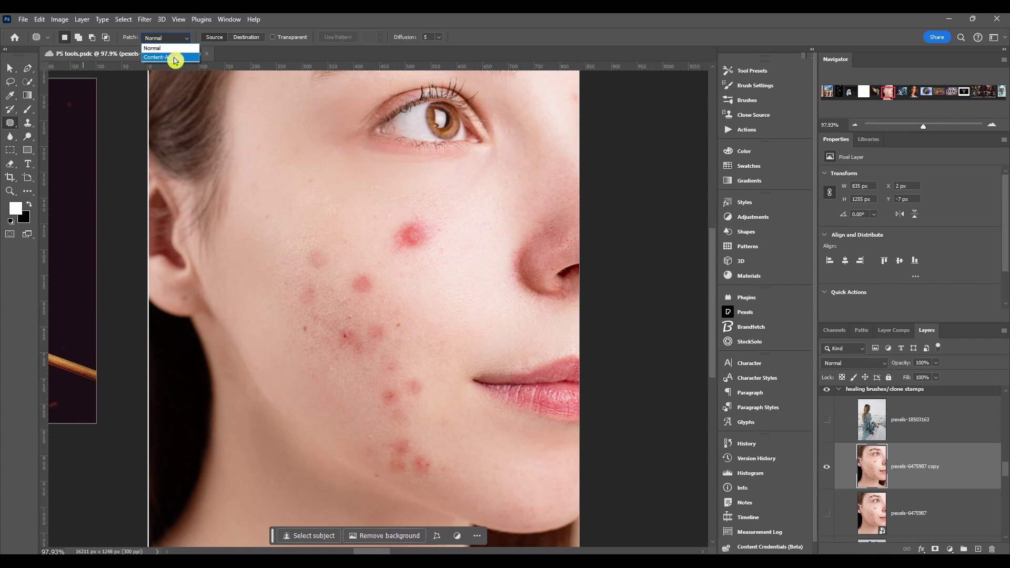
left_click(167, 51)
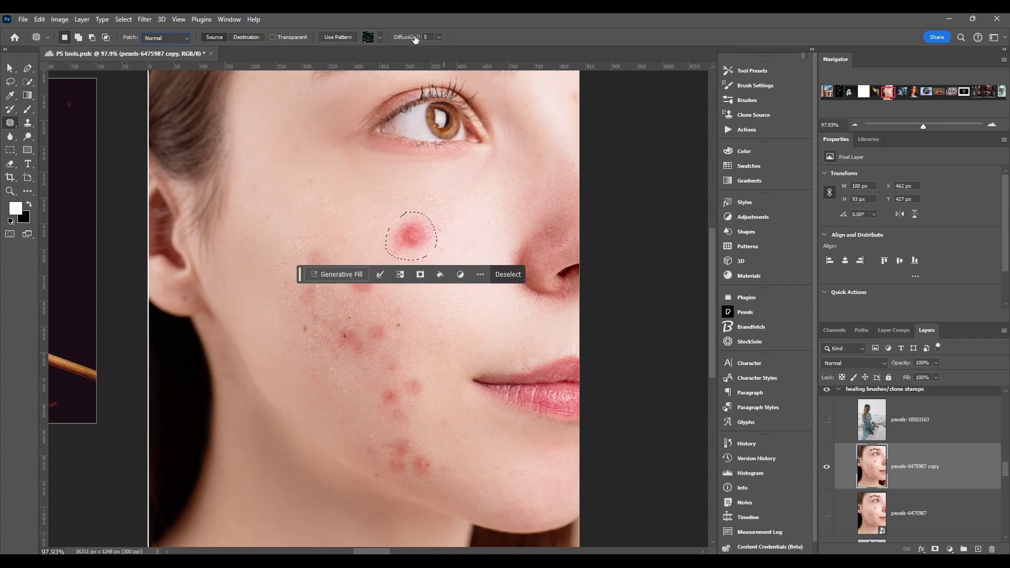
left_click(168, 38)
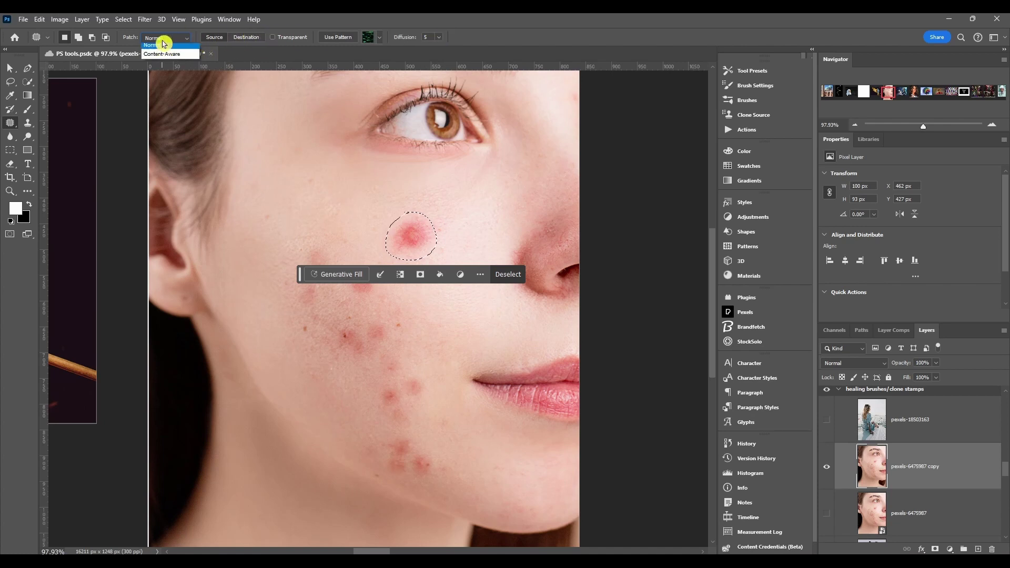
left_click(164, 58)
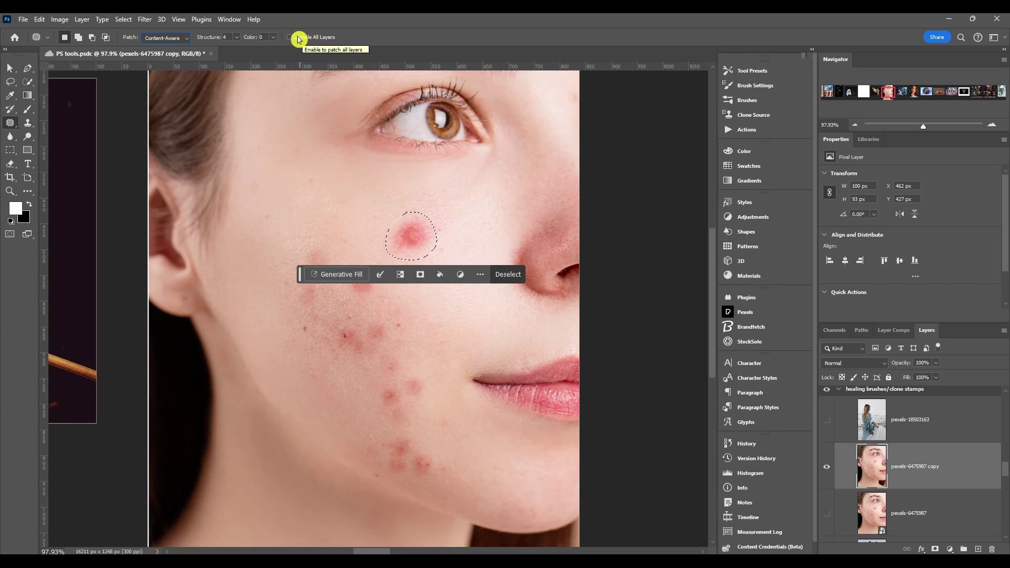
left_click(179, 38)
left_click(182, 51)
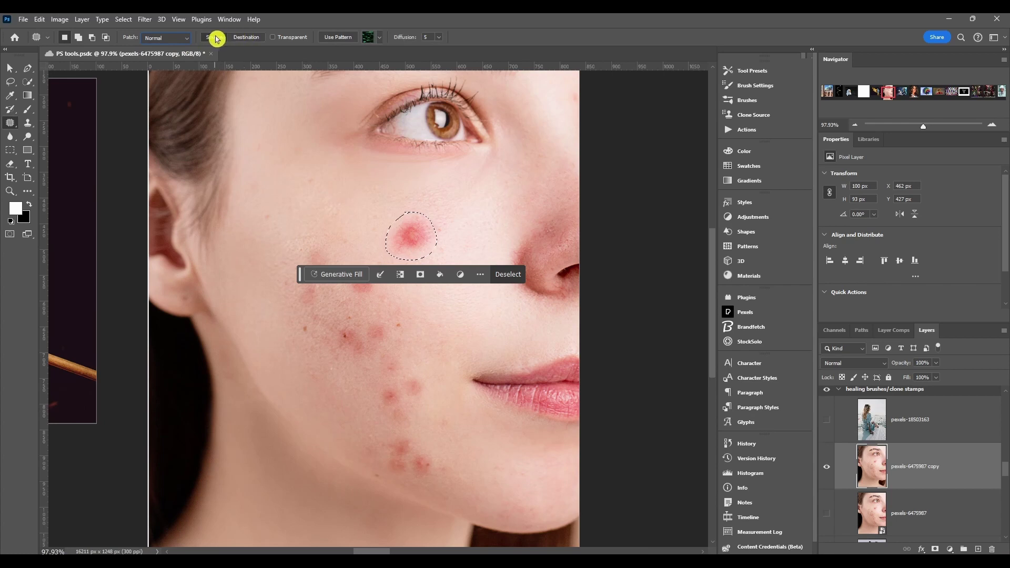
- Use the Patch tool's Destination mode to copy the selected blemish onto clear skin further left on the cheek
left_click(244, 40)
left_click_drag(424, 242, 284, 240)
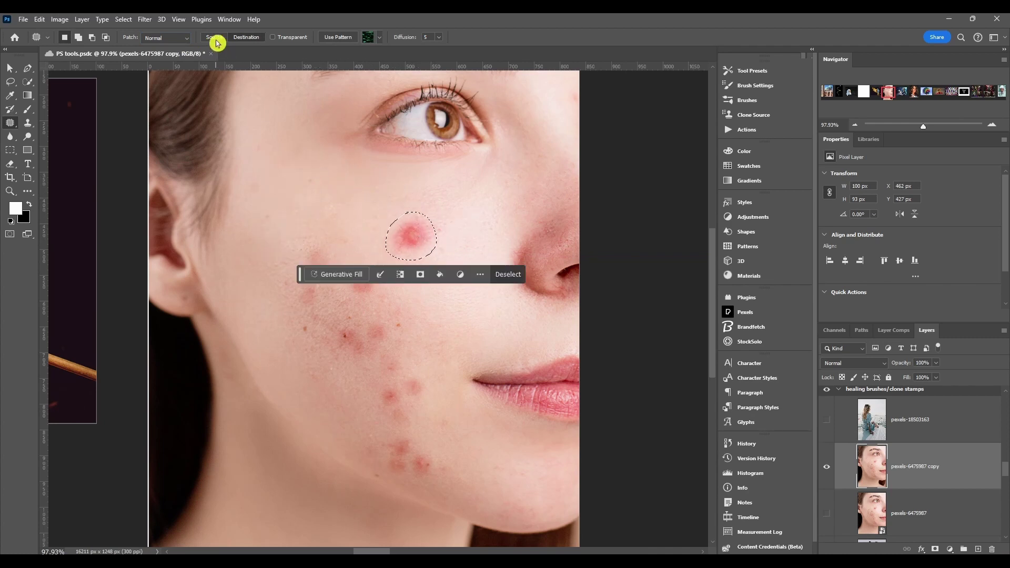
- Patch the selected blemish in Source mode with clear skin from the upper-left cheek, and undo the patch
left_click(215, 40)
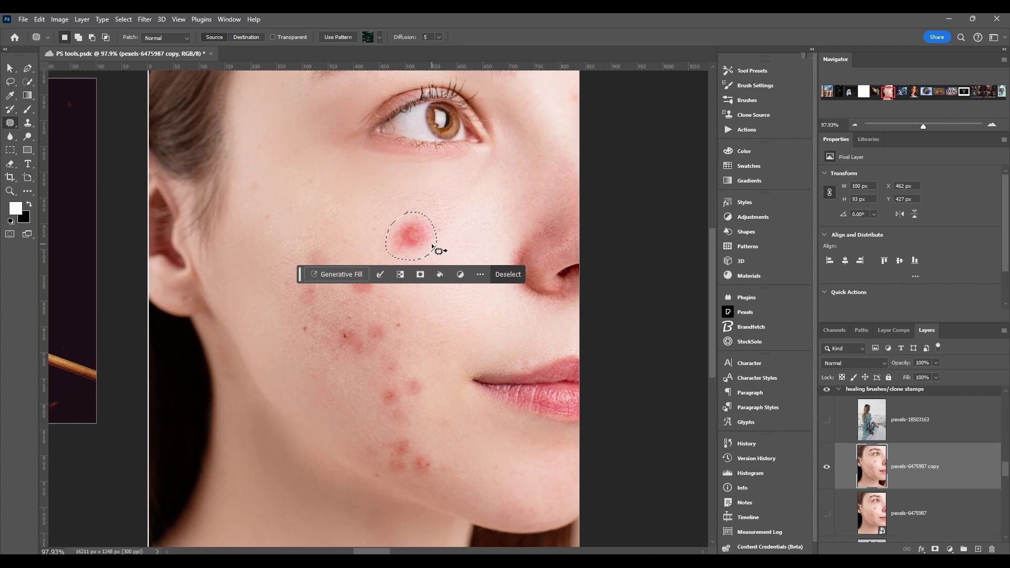
mouse_move(418, 241)
left_mouse_down()
mouse_move(309, 163)
mouse_move(333, 198)
mouse_move(310, 187)
left_mouse_up()
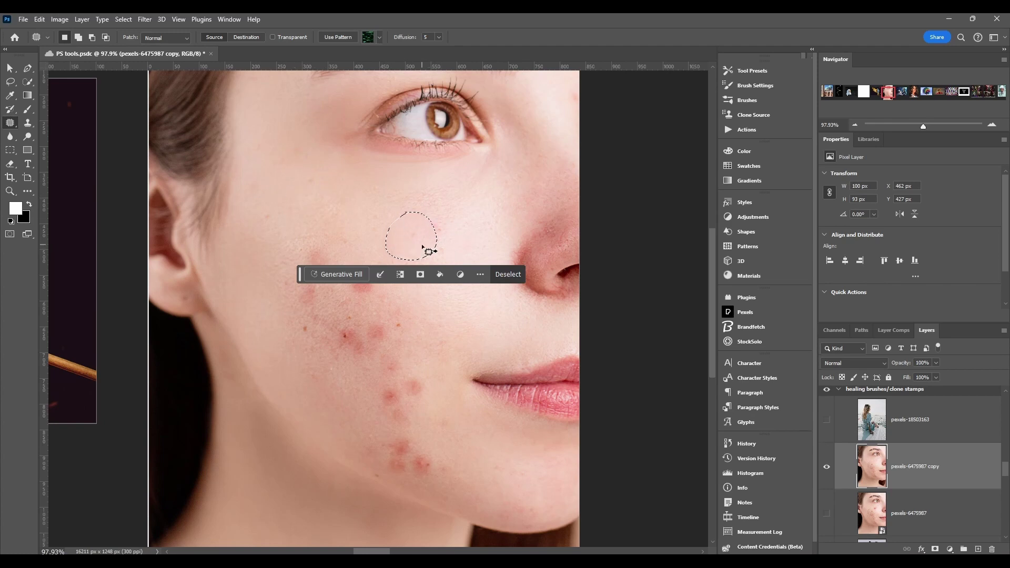
key("ctrl+z")
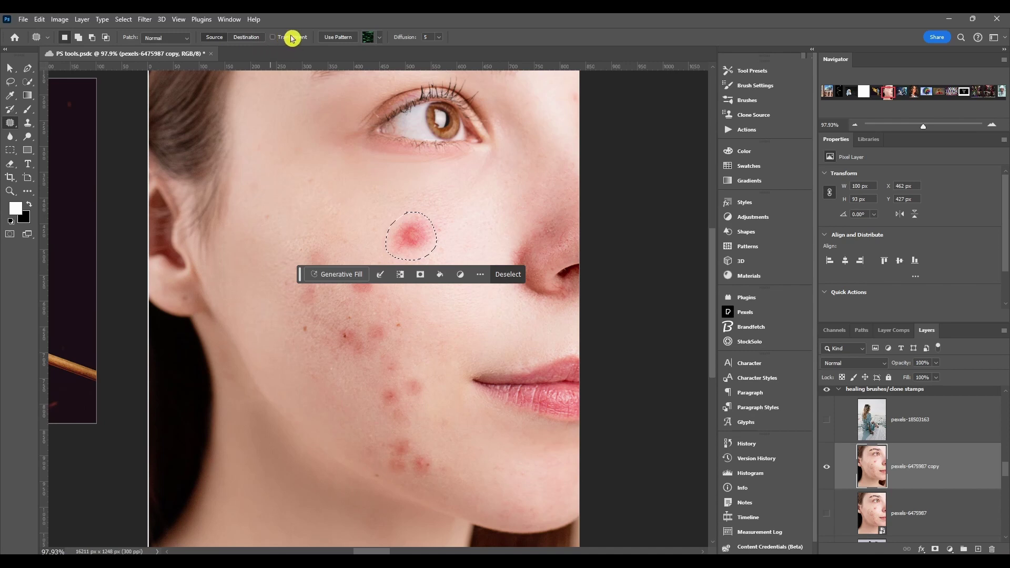
- Patch the selected blemish area with the current pattern
left_click(286, 39)
left_click(345, 39)
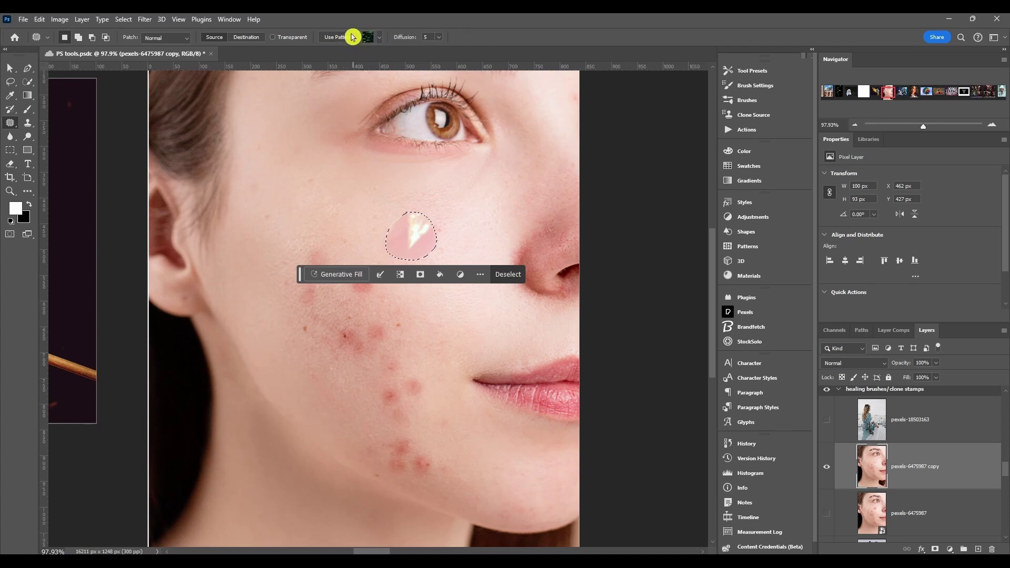
- Choose the third Water pattern as the Patch tool's pattern
left_click(381, 38)
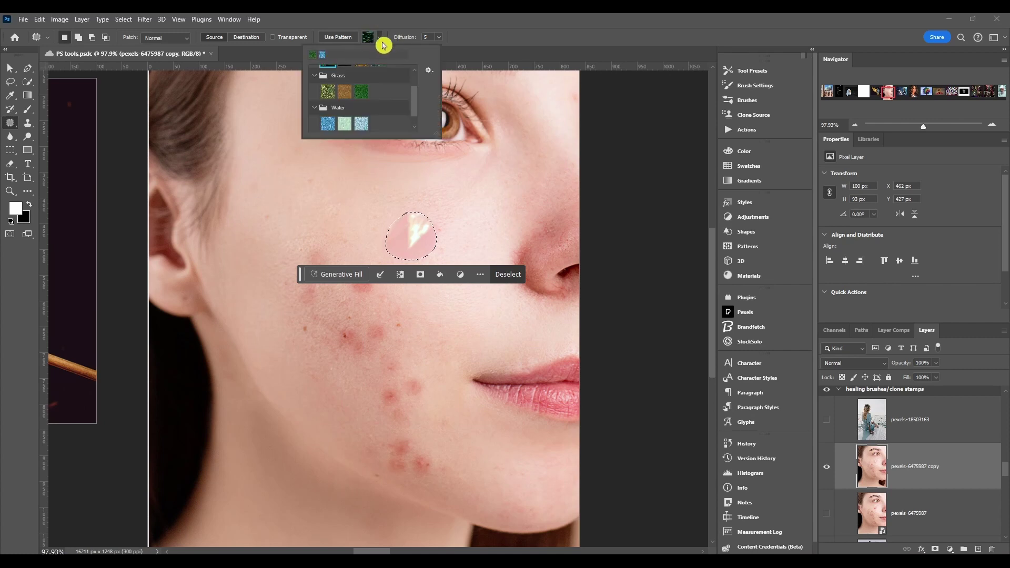
left_click(365, 125)
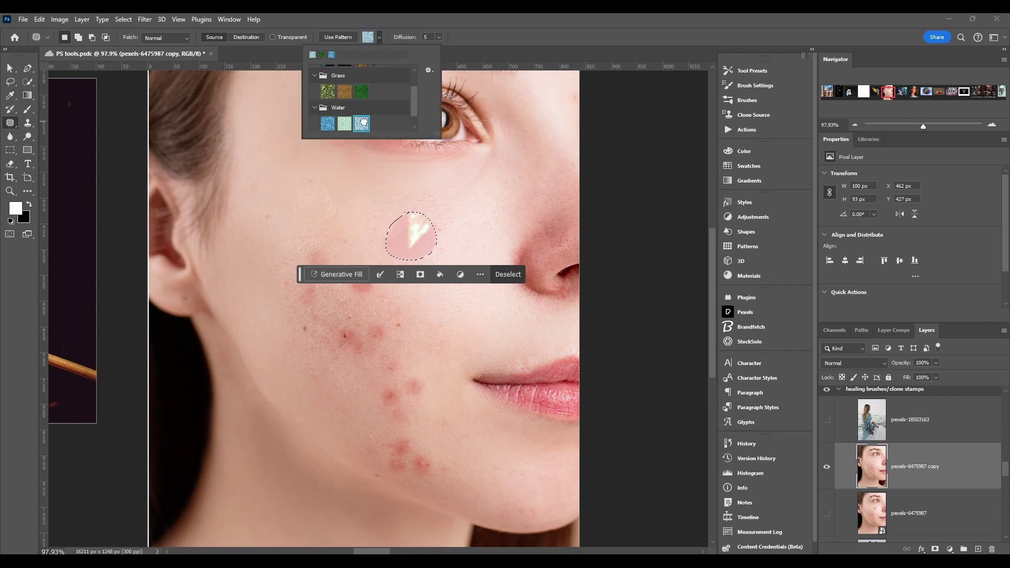
left_click(382, 37)
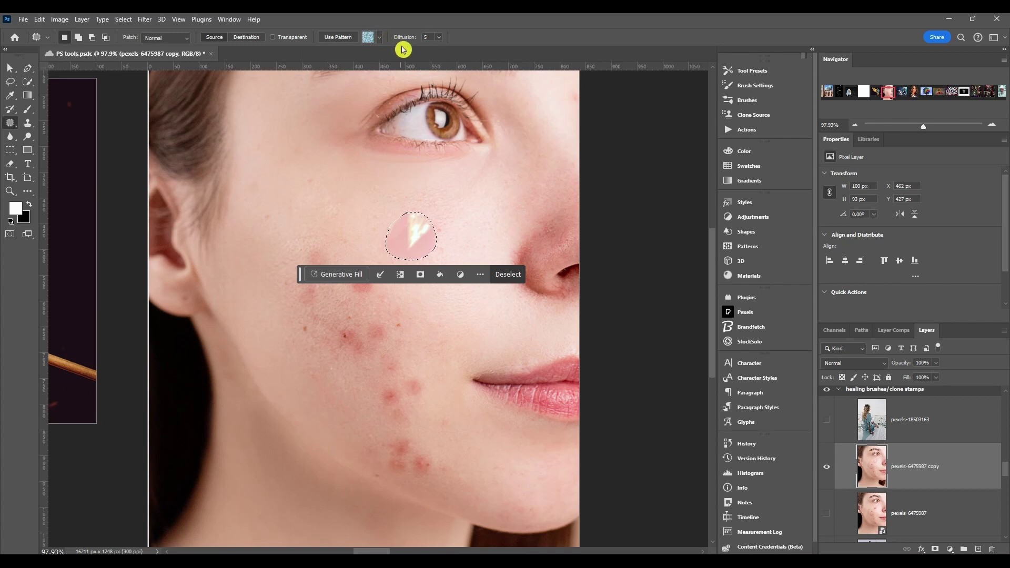
- Apply the chosen Water pattern to the selected blemish area, and undo the pattern patches
left_click(337, 37)
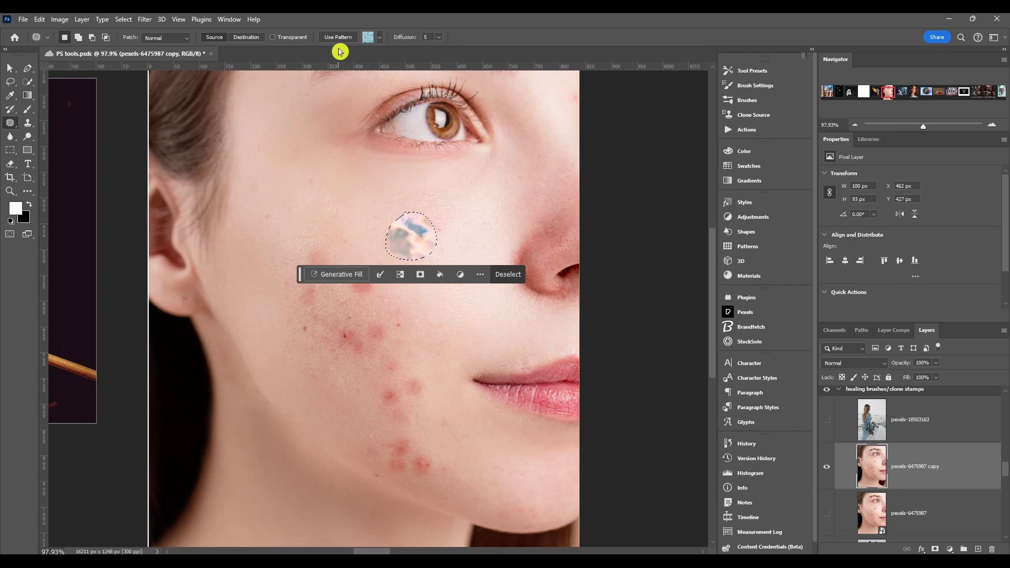
key("ctrl+z")
key("ctrl+z")
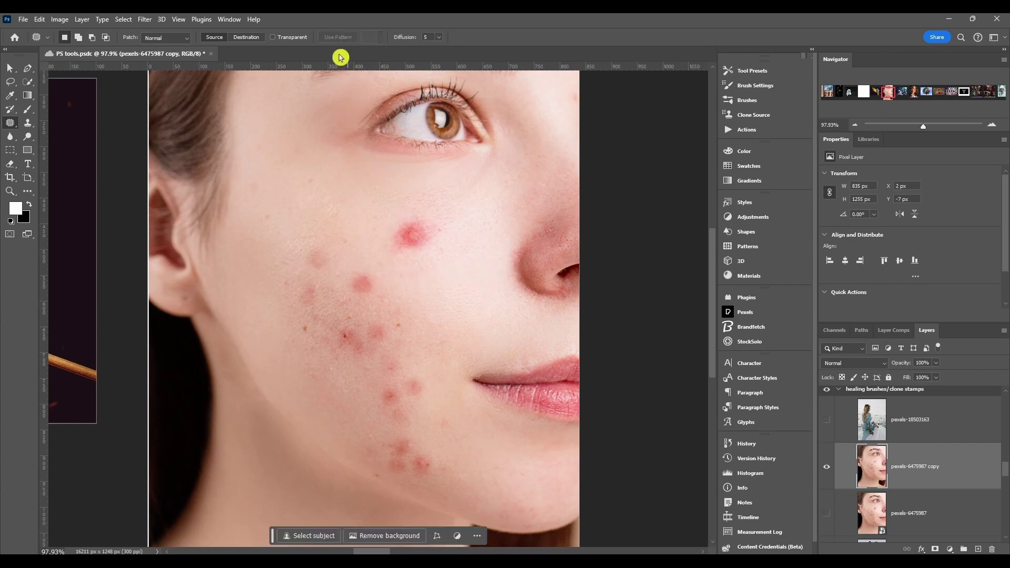